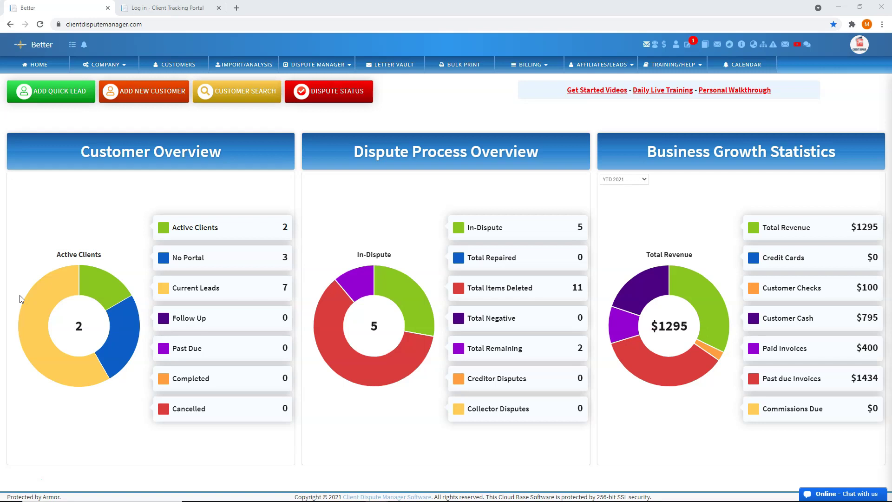
# Activate the Credit Report Smart Interviewer for the second active customer in the customer list.
pyautogui.click(177, 66)
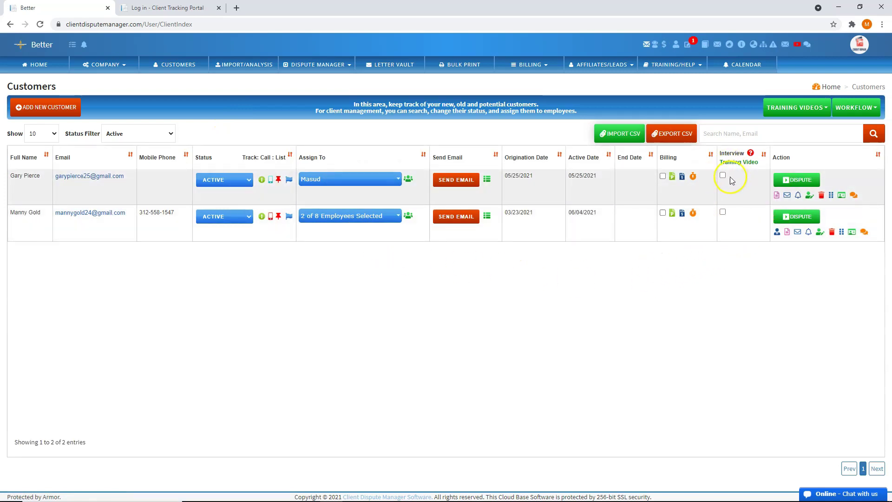
pyautogui.click(723, 212)
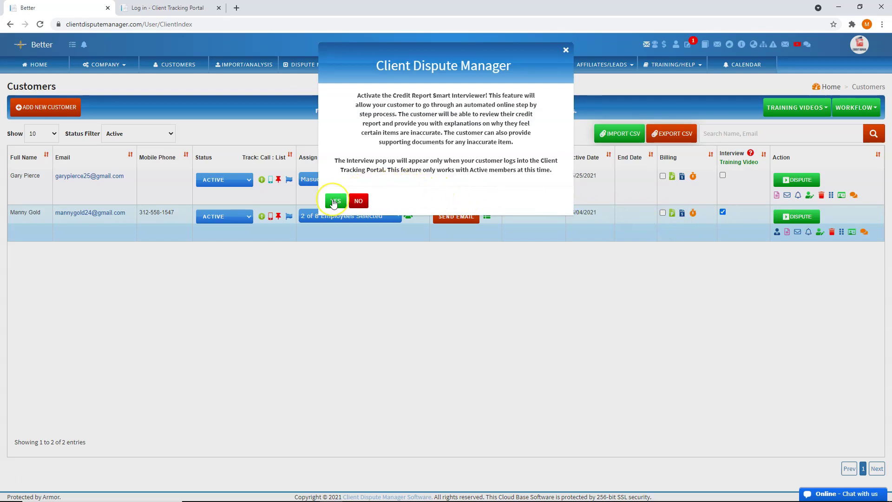
pyautogui.click(334, 202)
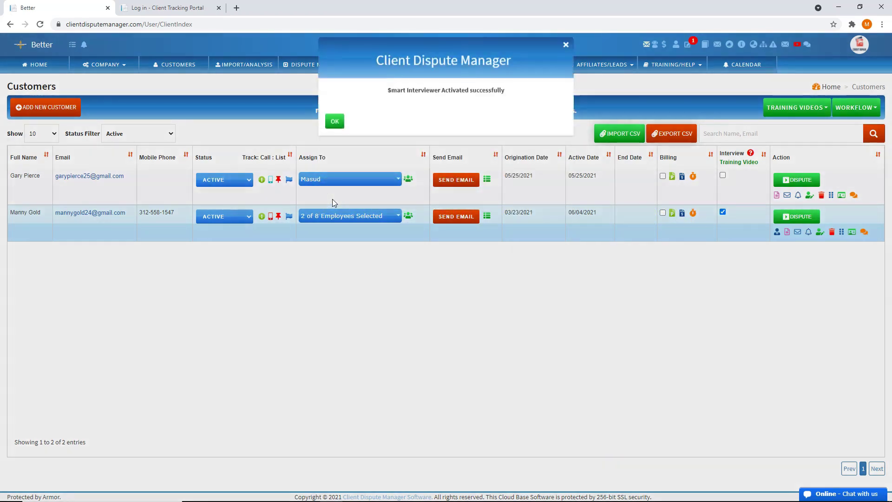
pyautogui.click(335, 126)
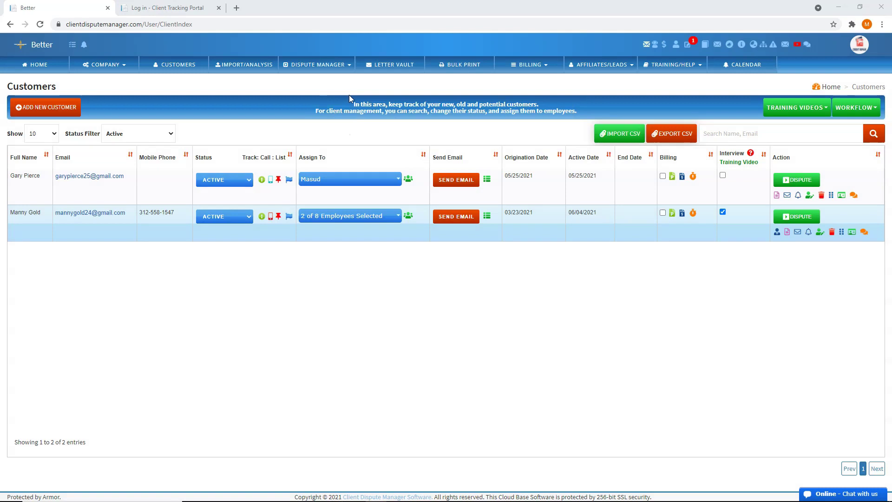
pyautogui.click(241, 218)
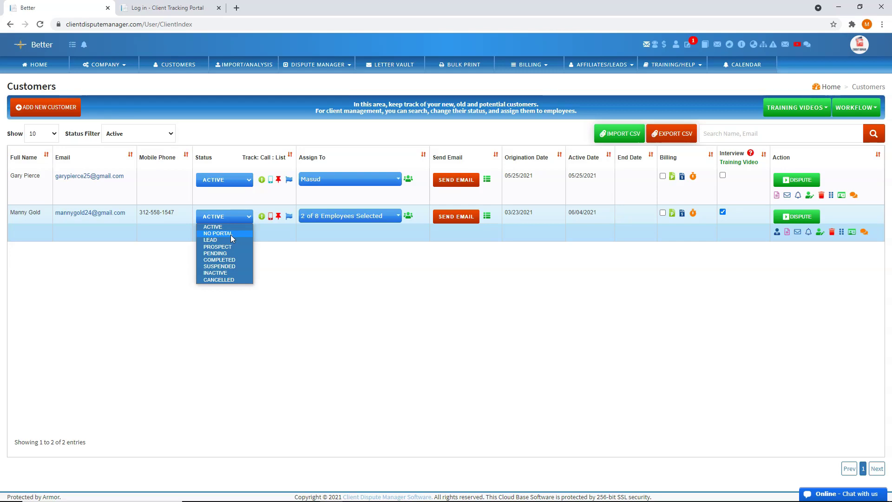
pyautogui.click(444, 273)
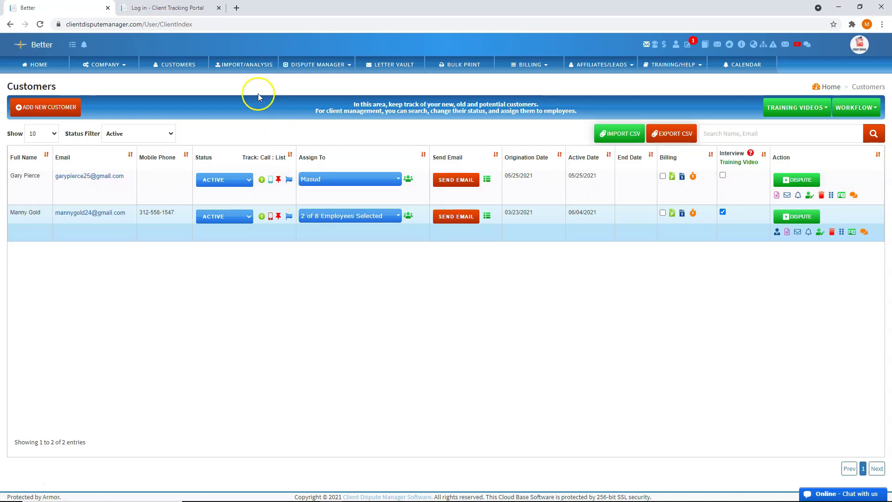
# Switch to the Client Tracking Portal, sign in as that customer and start the credit report interview.
pyautogui.click(186, 11)
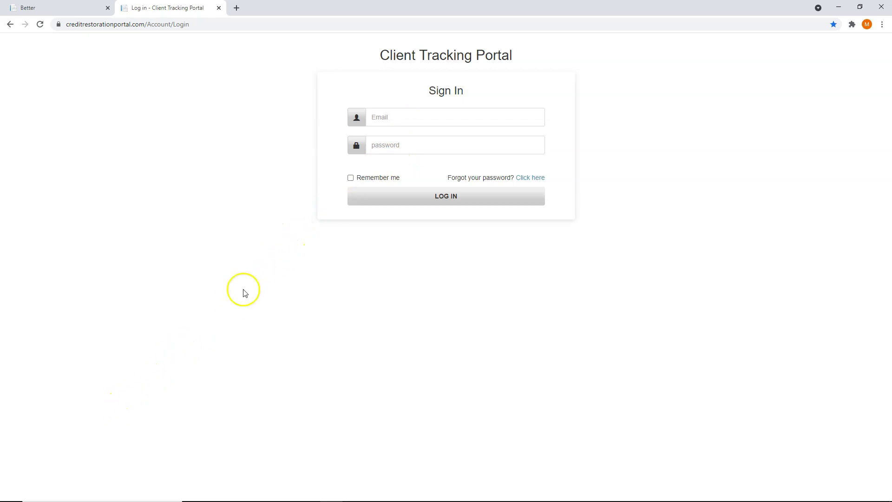
pyautogui.click(388, 118)
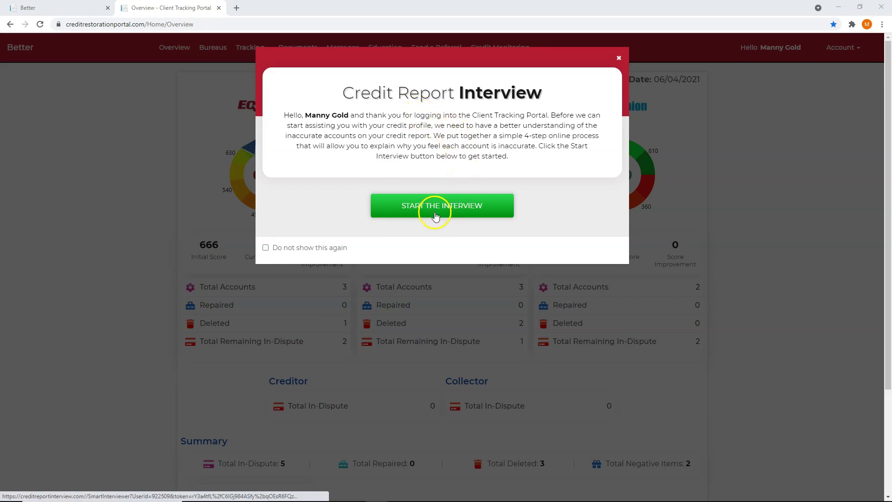
pyautogui.click(439, 213)
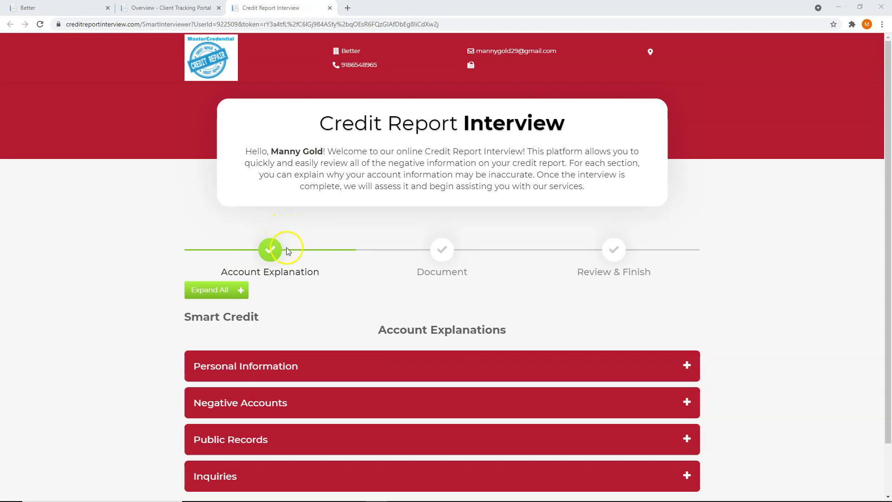
pyautogui.click(231, 289)
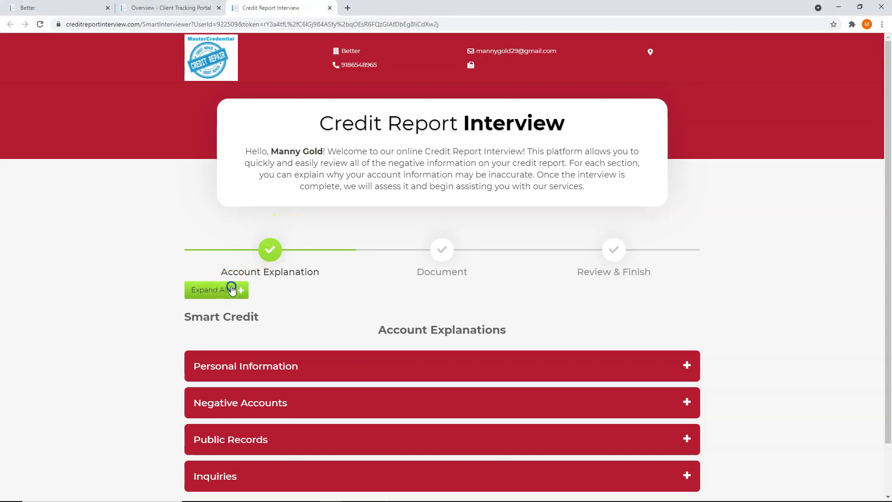
pyautogui.click(232, 289)
# Save the explanation "This account is not mine." for the first COAF inquiry in the Inquiries section.
pyautogui.scroll(-2, 286, 304)
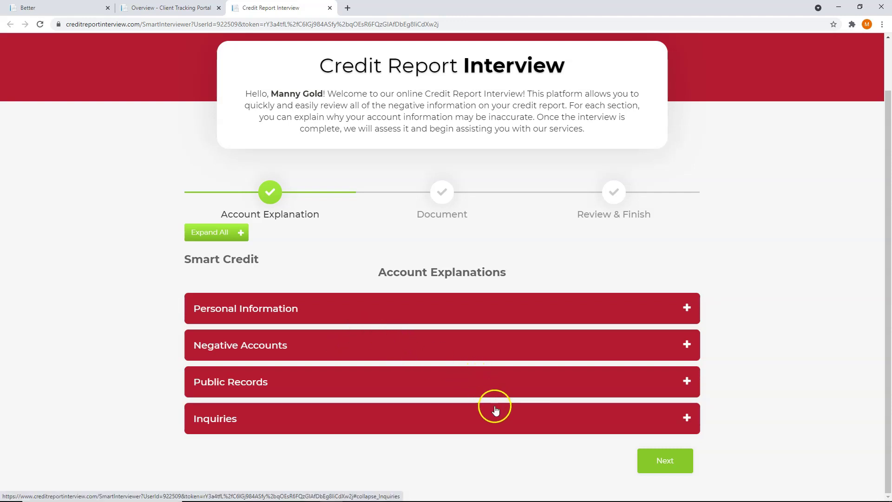
pyautogui.click(687, 418)
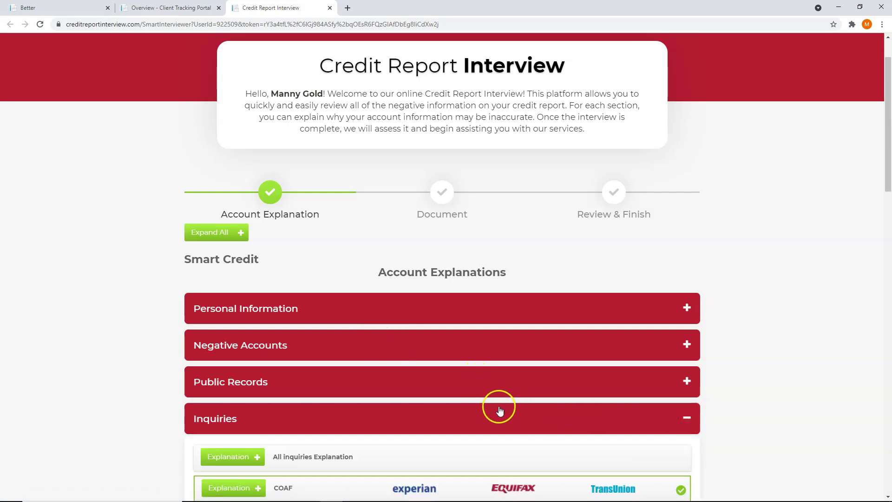
pyautogui.scroll(-1, 498, 408)
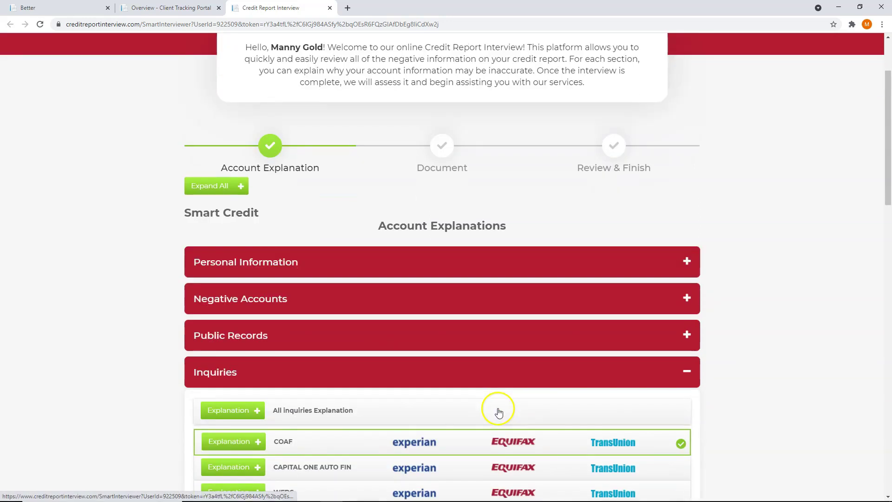
pyautogui.click(258, 443)
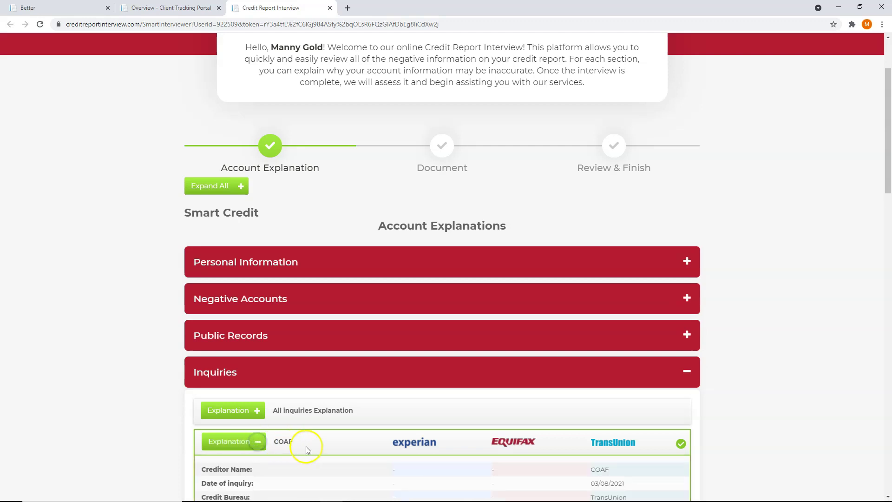
pyautogui.scroll(-3, 309, 446)
pyautogui.scroll(-2, 315, 444)
pyautogui.scroll(1, 318, 437)
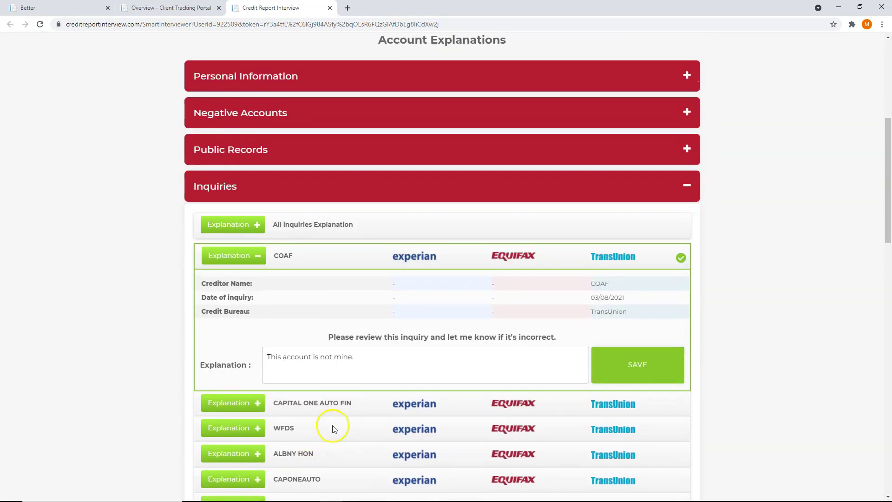
pyautogui.click(352, 360)
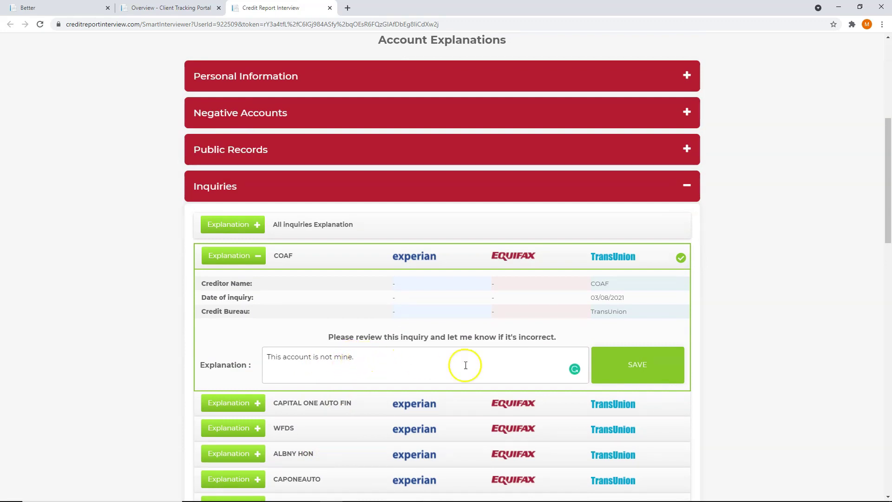
pyautogui.click(623, 367)
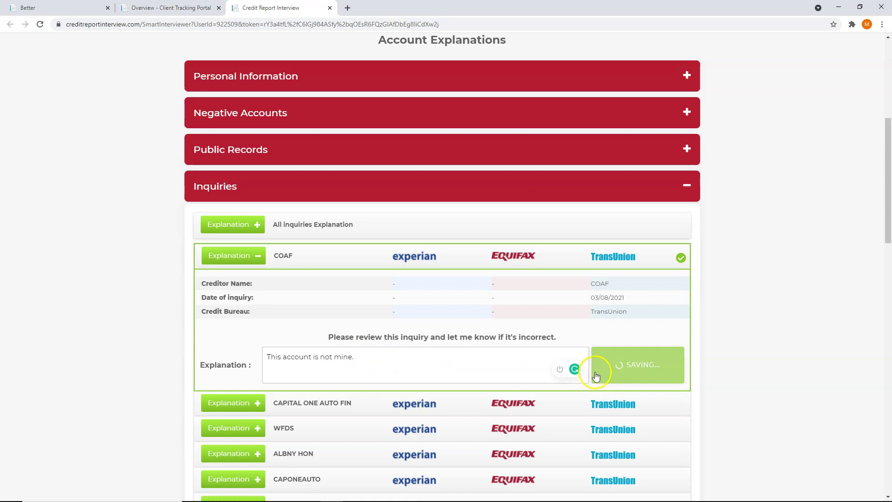
# Collapse the Inquiries section and continue to the Document stage of the interview.
pyautogui.scroll(1, 454, 364)
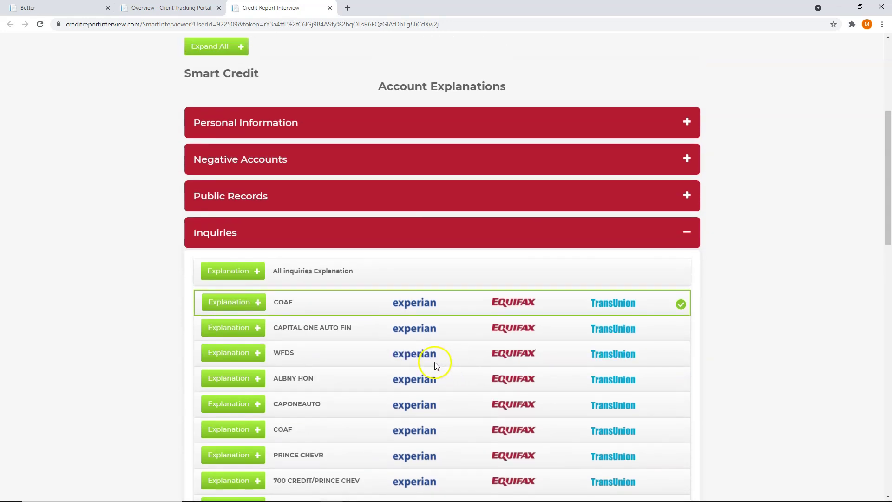
pyautogui.scroll(3, 364, 356)
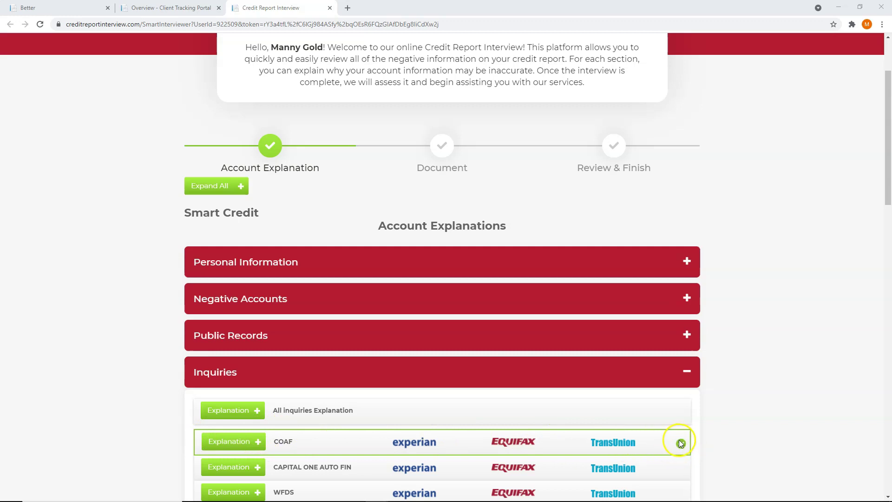
pyautogui.click(687, 371)
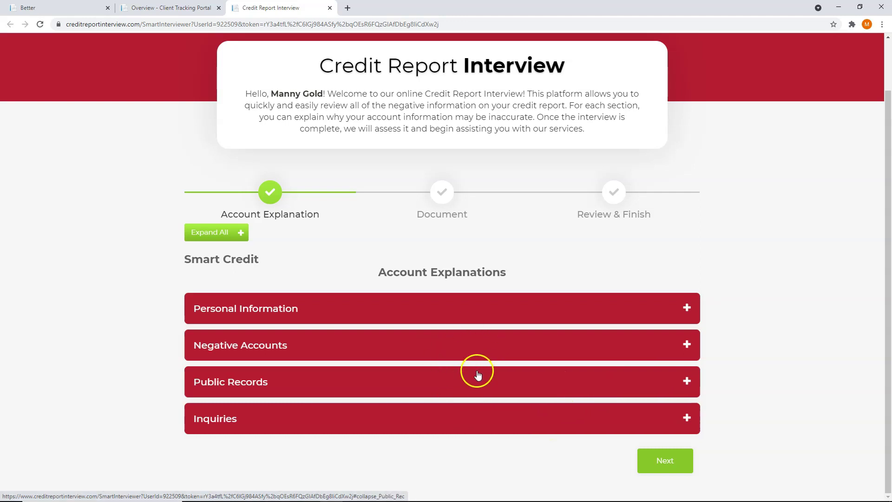
pyautogui.click(663, 465)
pyautogui.click(642, 465)
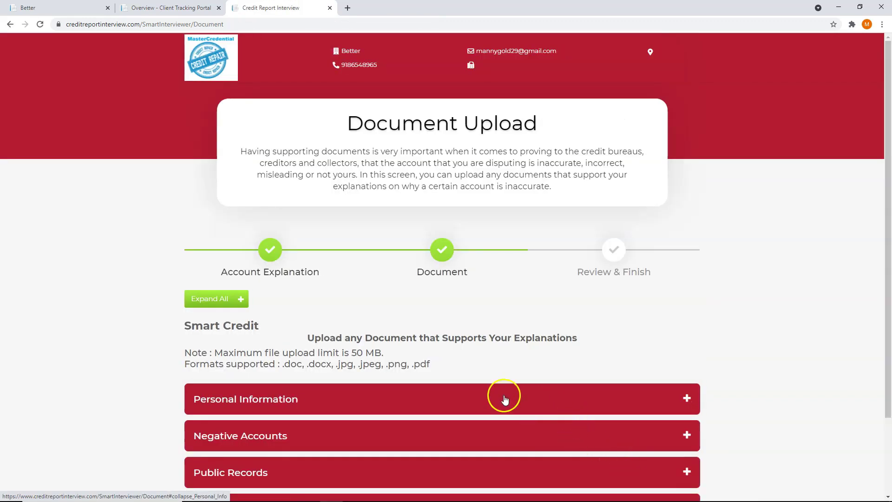
# Look over the document upload sections and continue to Review & Finish without uploading a file.
pyautogui.scroll(-2, 460, 377)
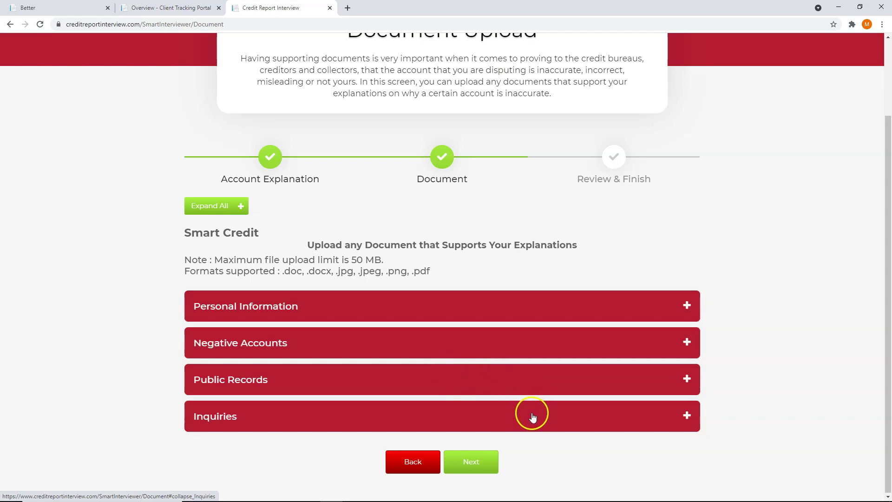
pyautogui.scroll(2, 525, 412)
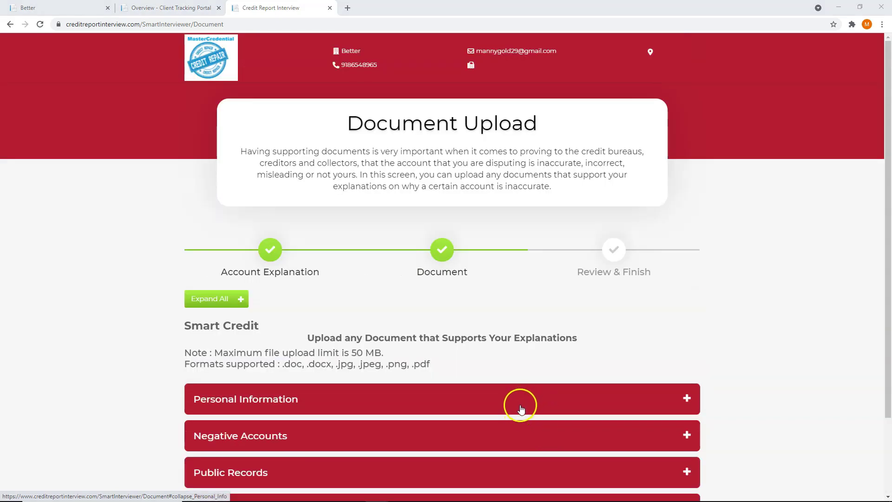
pyautogui.scroll(-1, 519, 407)
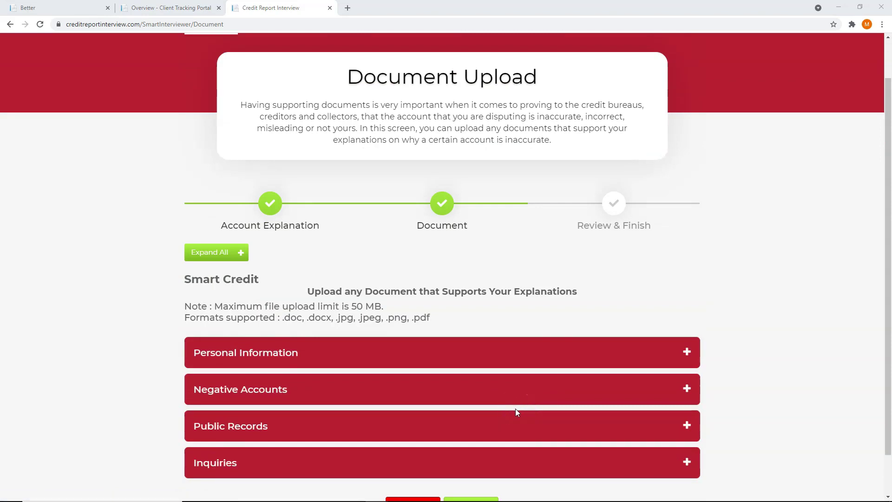
pyautogui.scroll(-1, 516, 414)
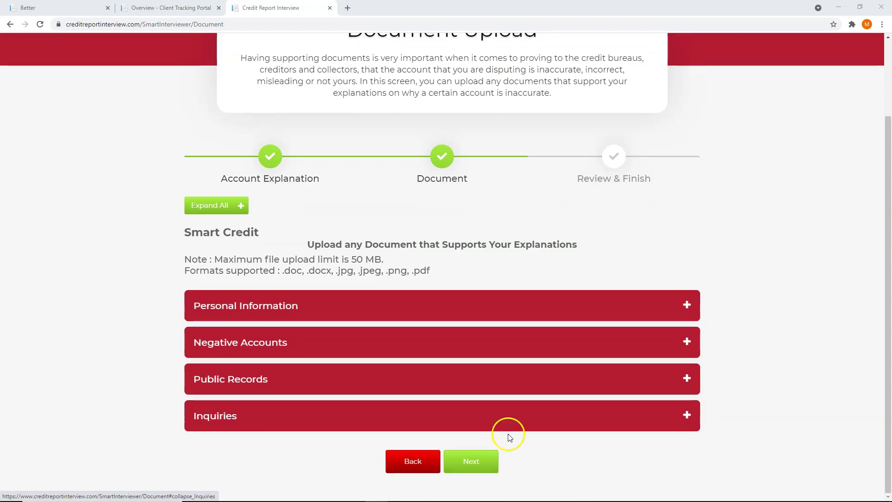
pyautogui.click(494, 461)
pyautogui.click(507, 460)
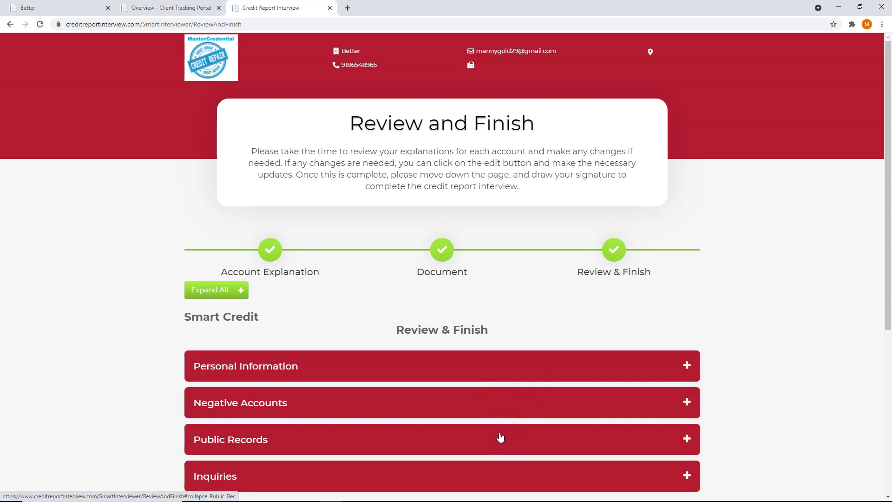
# Draw the customer's signature and confirm that the explanations provided are accurate and complete.
pyautogui.scroll(-1, 442, 377)
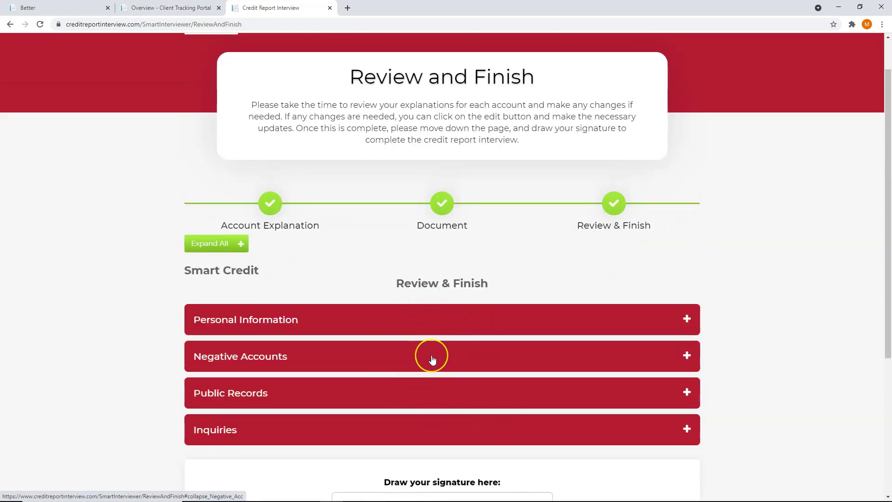
pyautogui.scroll(-4, 431, 357)
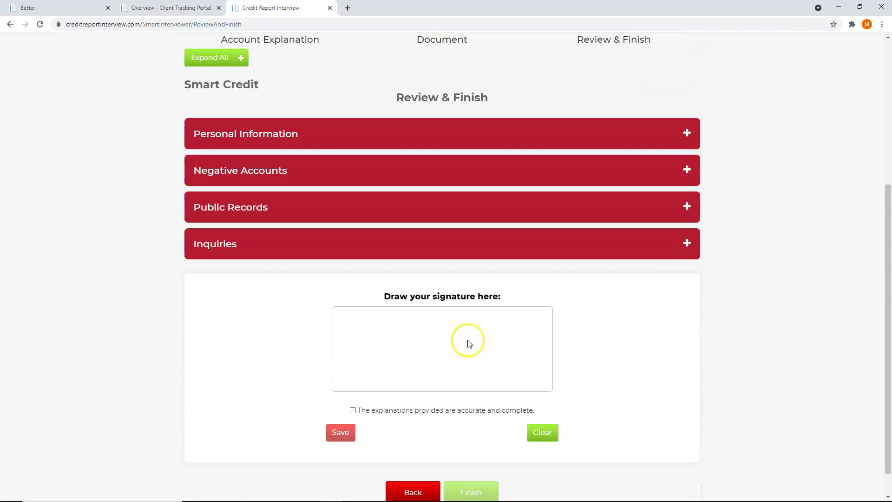
pyautogui.moveTo(514, 343)
pyautogui.mouseDown()
pyautogui.moveTo(411, 358)
pyautogui.moveTo(478, 339)
pyautogui.moveTo(461, 342)
pyautogui.mouseUp()
pyautogui.scroll(-1, 467, 354)
pyautogui.click(353, 379)
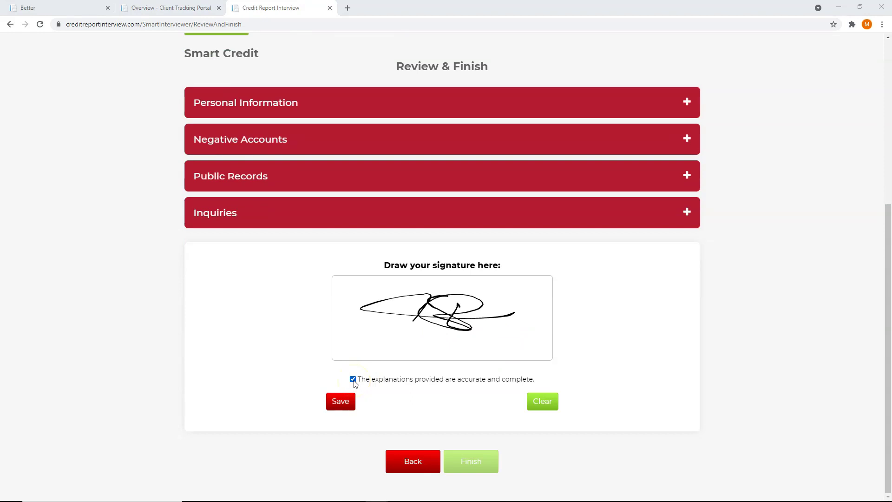
# Save the signature and finish the credit report interview.
pyautogui.click(344, 404)
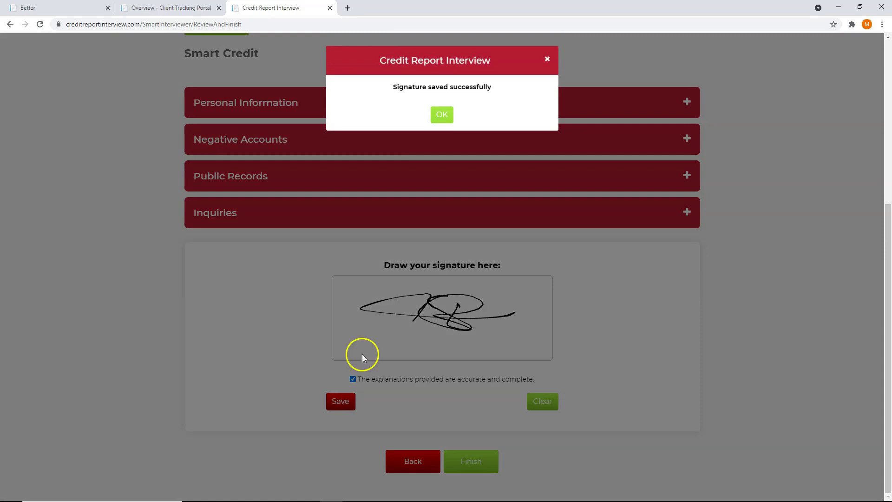
pyautogui.click(440, 117)
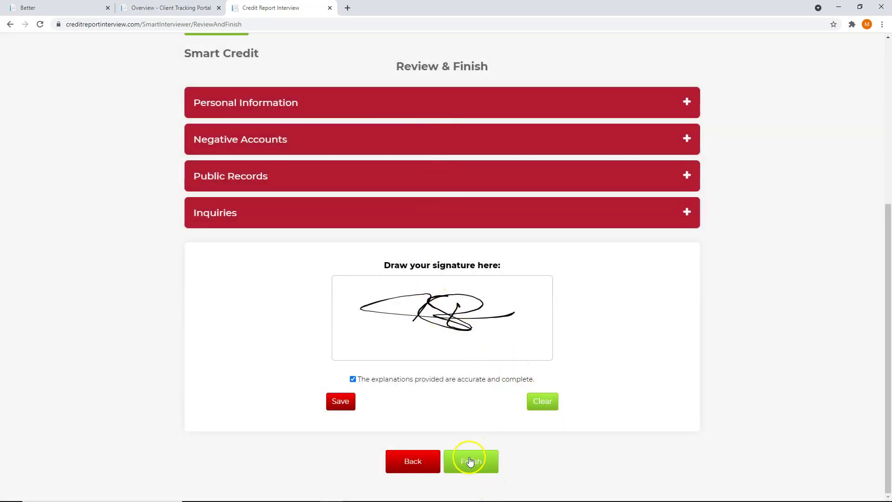
pyautogui.click(468, 463)
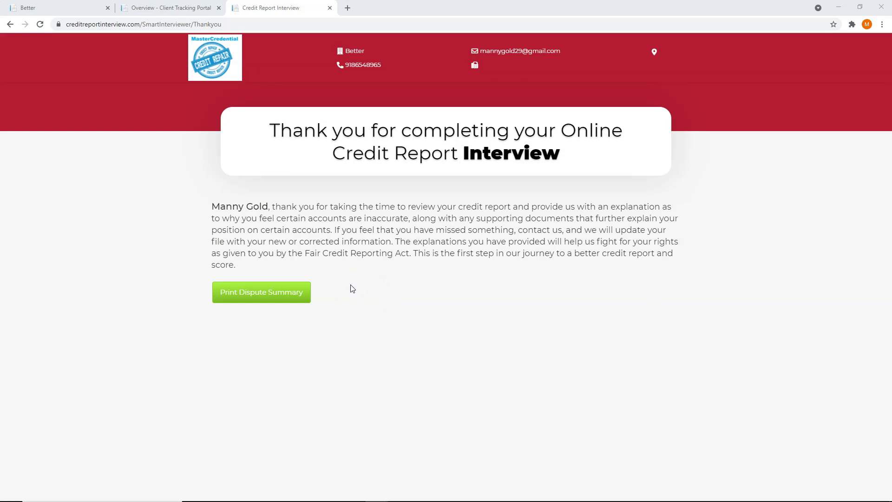
# Switch to Client Dispute Manager, view the customer's Smart Interview Results, and return to the home page.
pyautogui.click(67, 5)
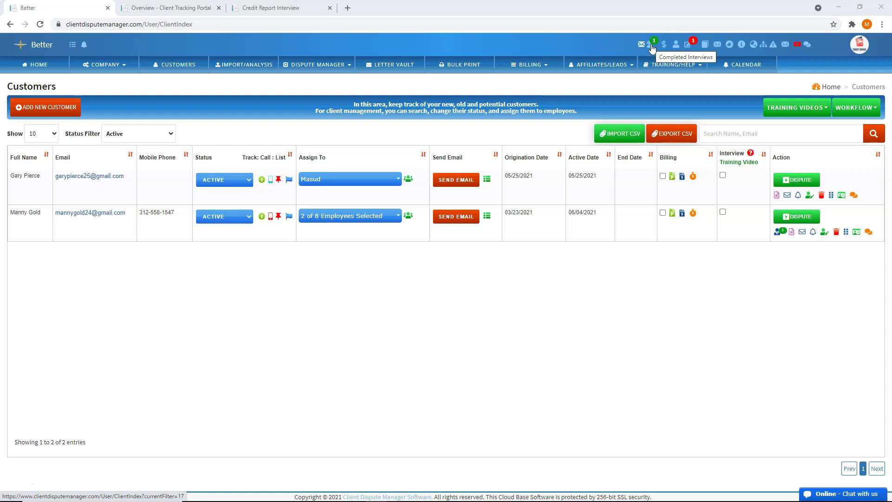
pyautogui.click(781, 232)
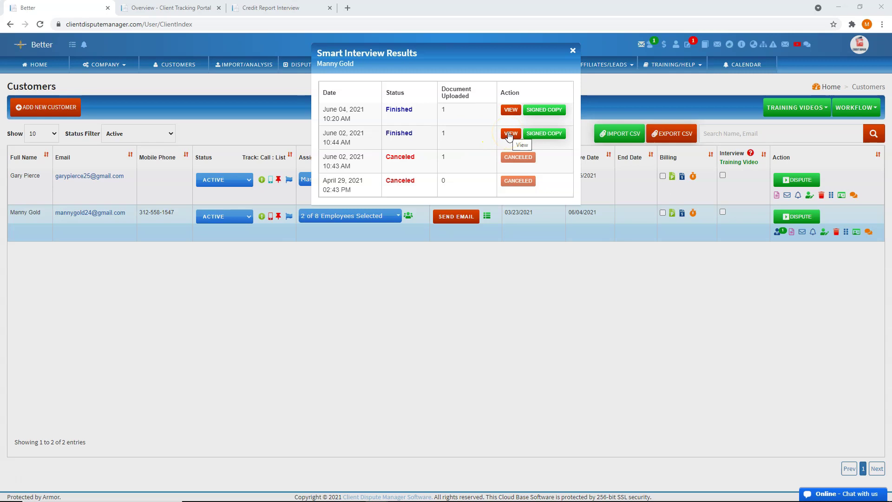
pyautogui.click(572, 50)
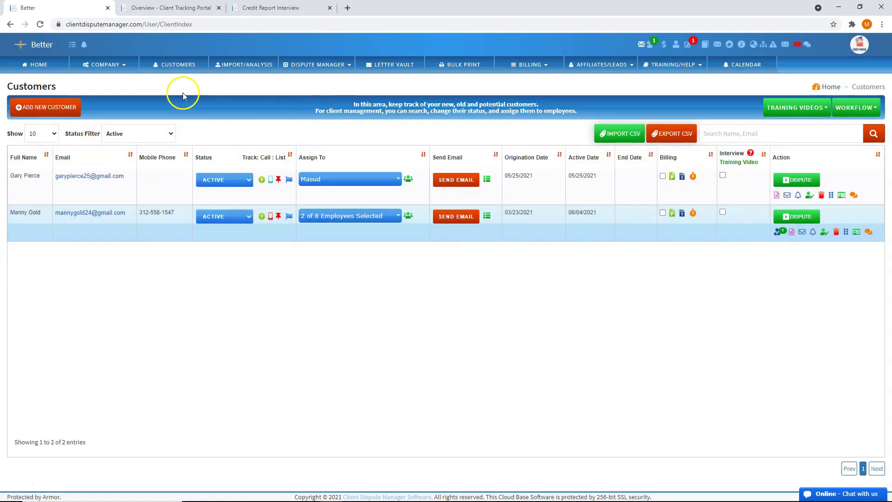
pyautogui.click(36, 65)
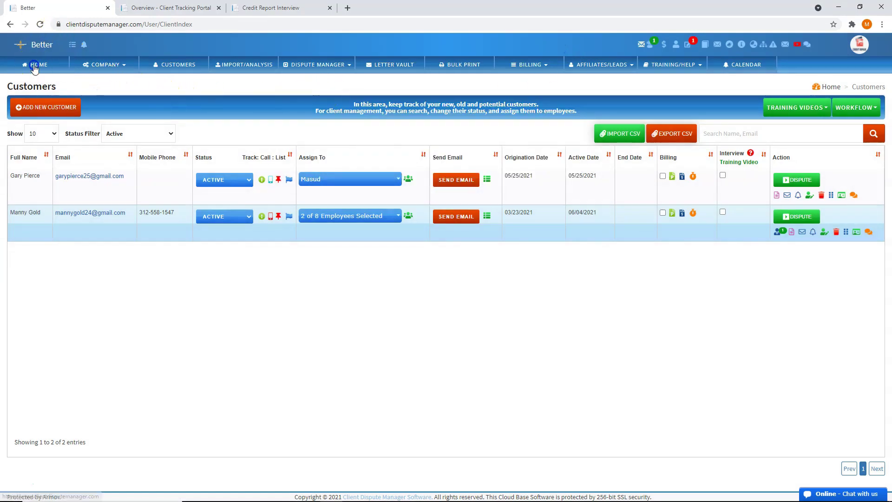